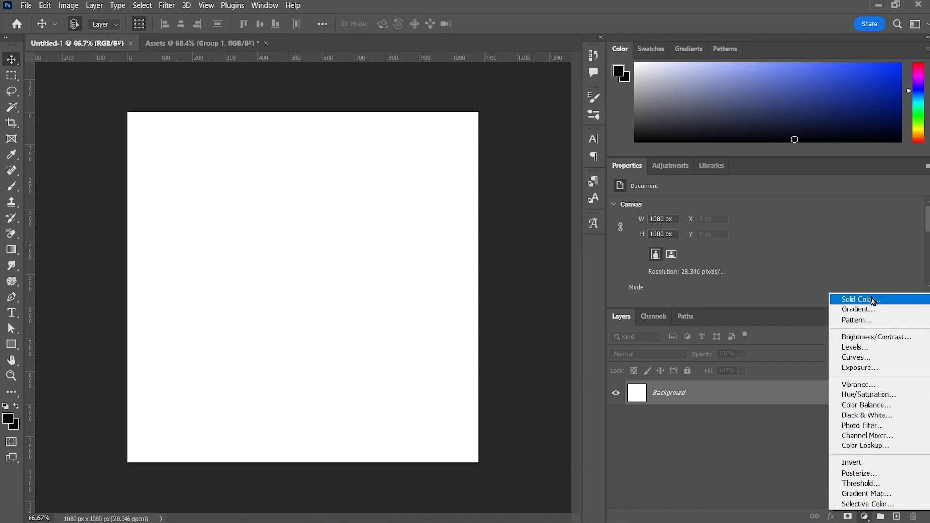
Add an orange solid color fill layer and create a 990 × 990 px rectangle shape above it
click(872, 300)
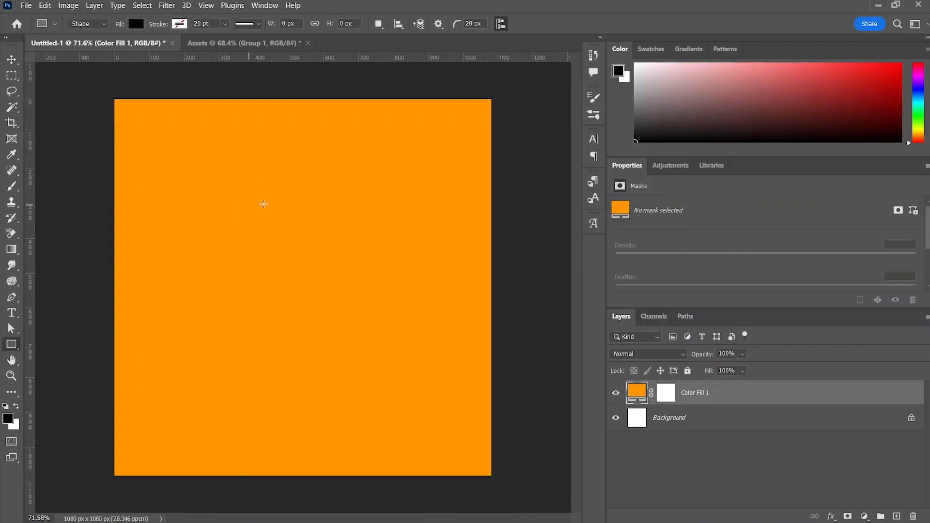
click(270, 201)
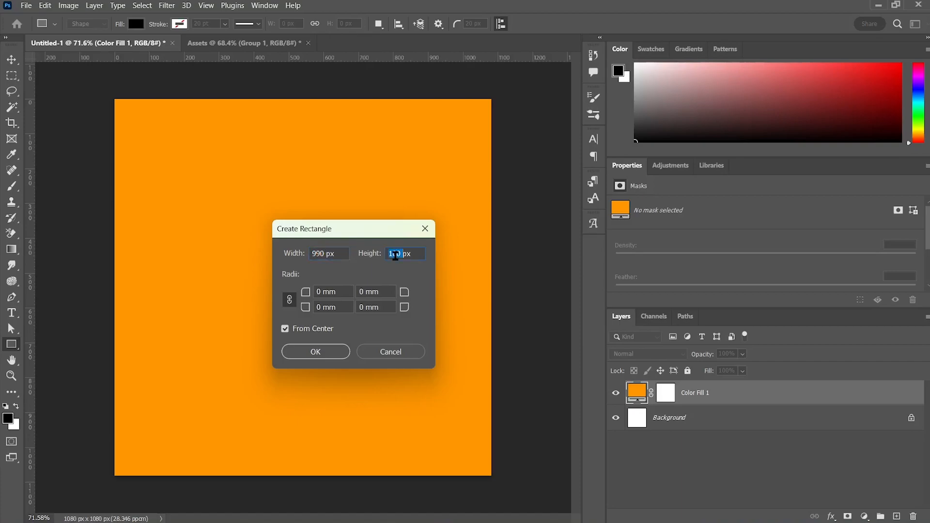
click(316, 352)
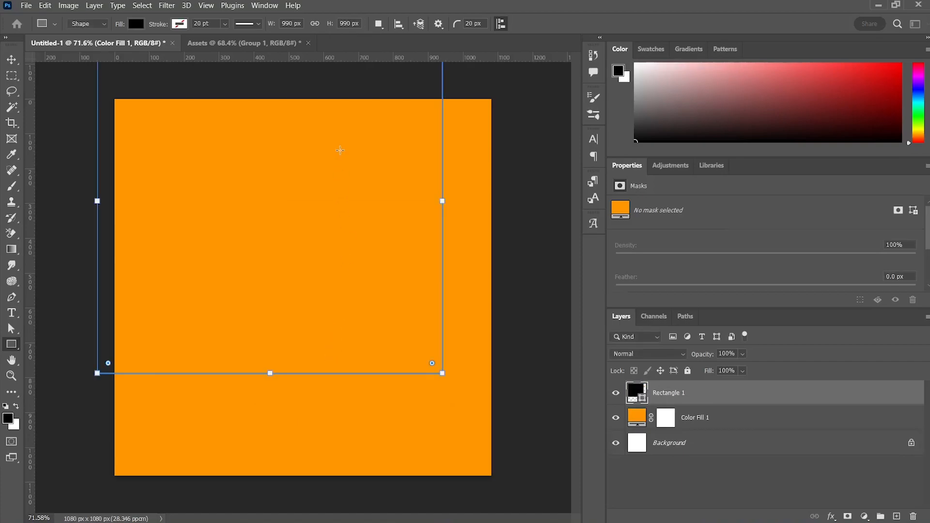
Fill the rectangle with yellow and center it on the canvas so an even orange border surrounds it
click(135, 24)
click(81, 89)
key(Return)
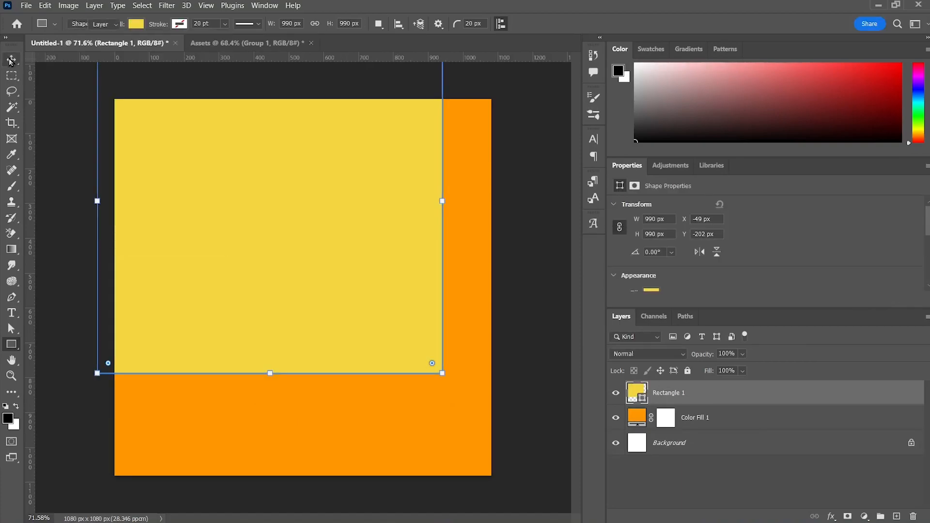
key(v)
drag(303, 247, 311, 275)
click(546, 272)
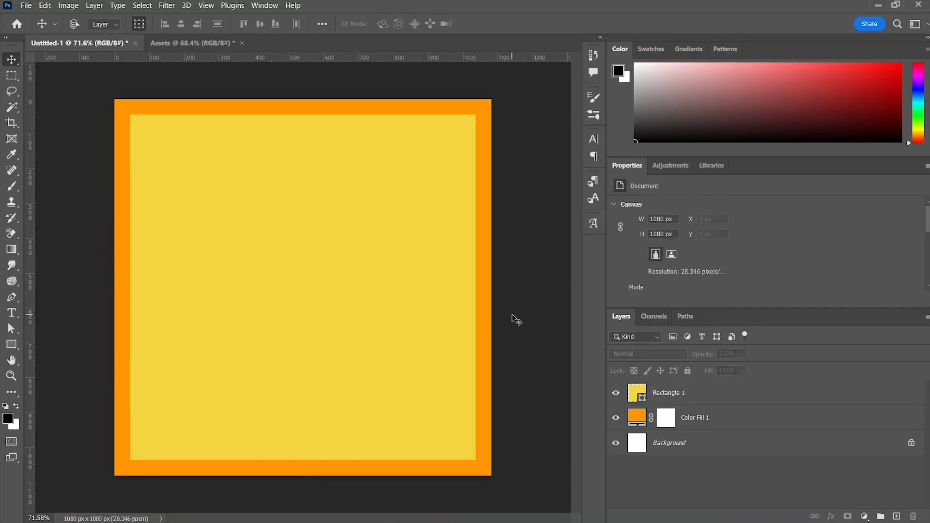
Paste the three cut-out men and arrange them on the yellow square, with Front Man central and the other two behind his shoulders
key(ctrl+v)
click(503, 282)
drag(358, 337, 355, 345)
drag(415, 270, 406, 275)
drag(204, 252, 210, 271)
click(540, 266)
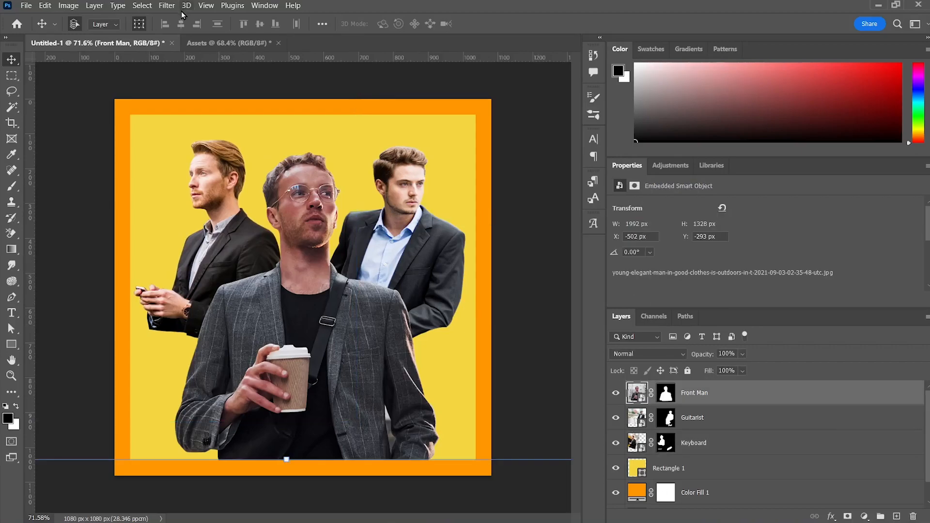
Apply a Threshold adjustment to the Front Man layer with the level set to 105
click(70, 5)
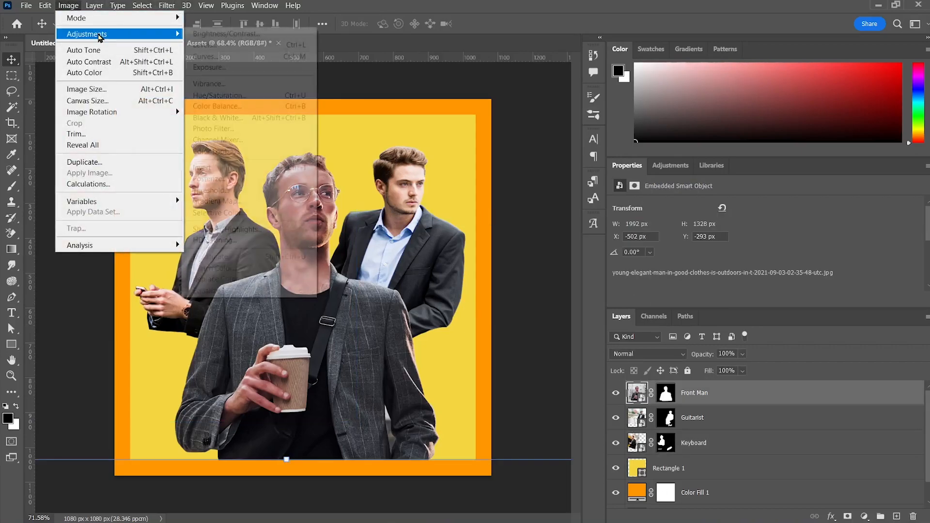
mouse_move(100, 33)
click(264, 190)
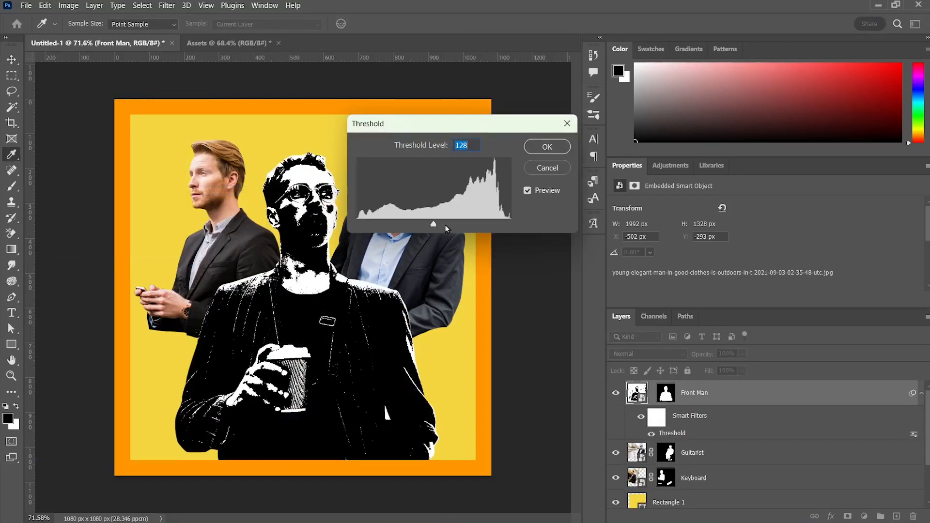
mouse_move(434, 225)
mouse_down()
mouse_move(408, 225)
mouse_move(421, 226)
mouse_up()
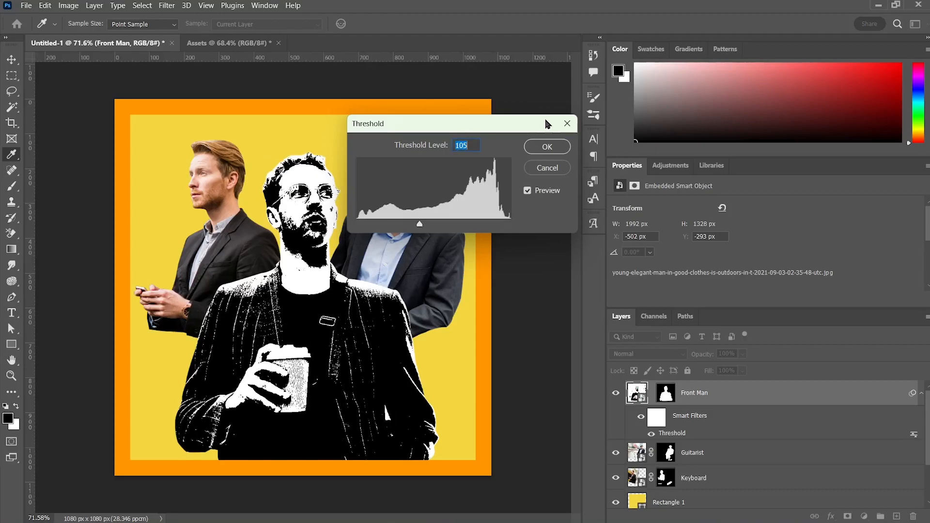
click(546, 147)
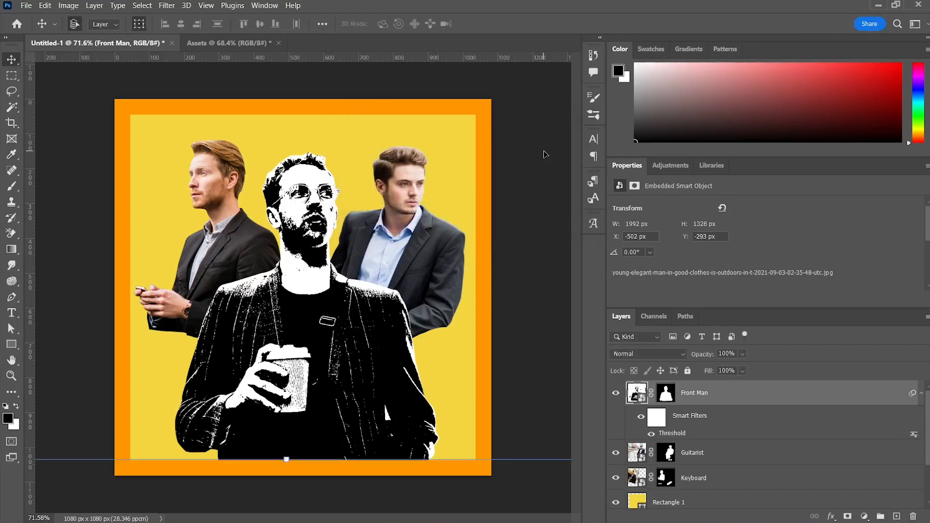
Add a Gradient Map adjustment to the Front Man layer and set its dark color stop to 04050a
click(68, 6)
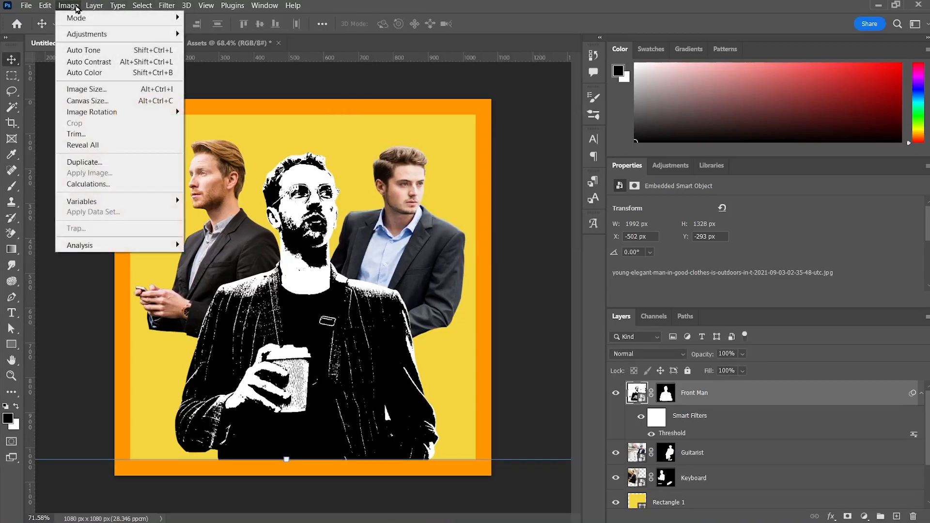
click(76, 6)
click(76, 7)
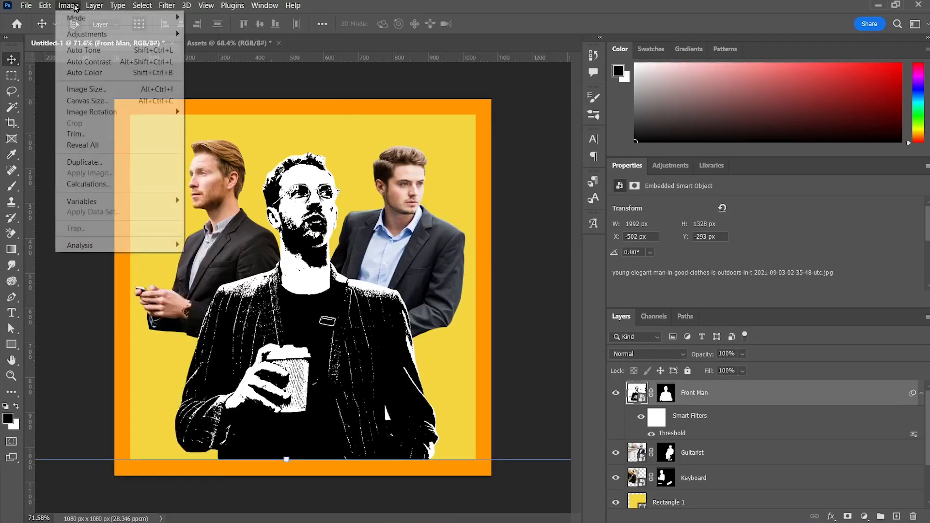
mouse_move(145, 34)
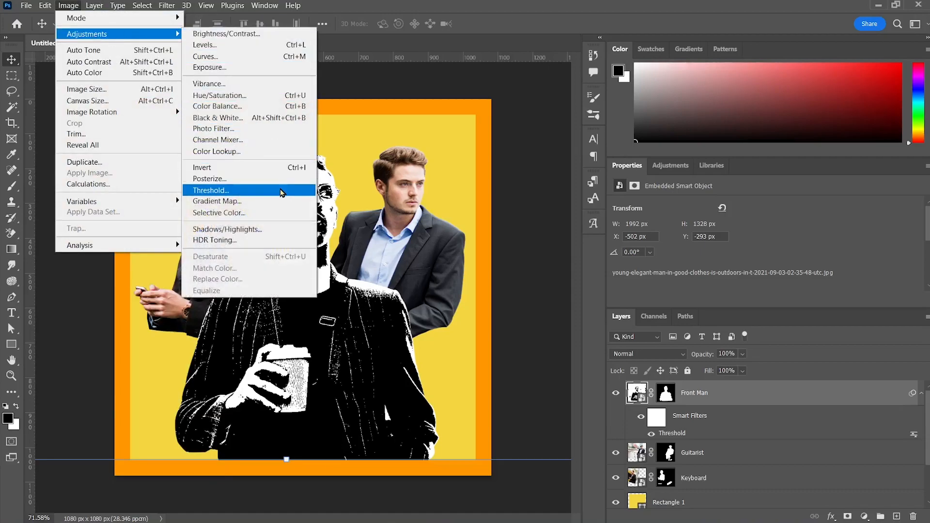
click(280, 206)
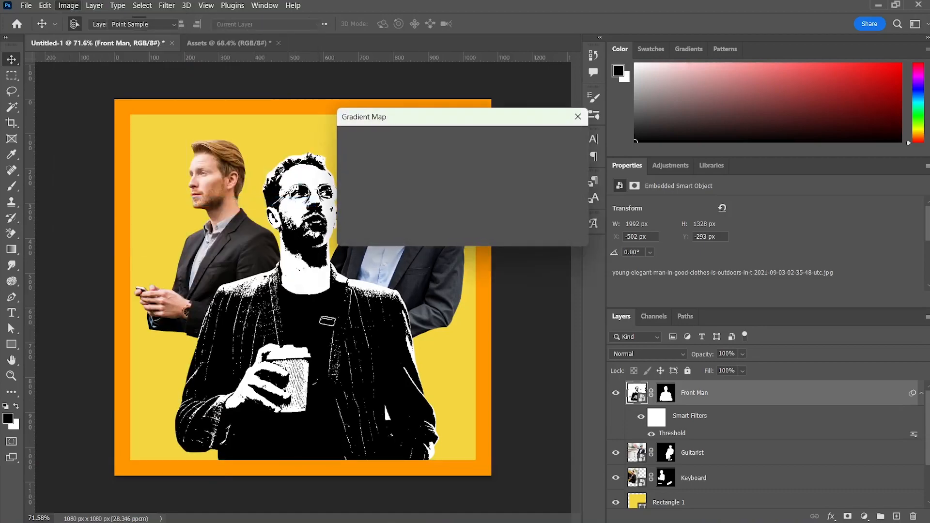
click(409, 156)
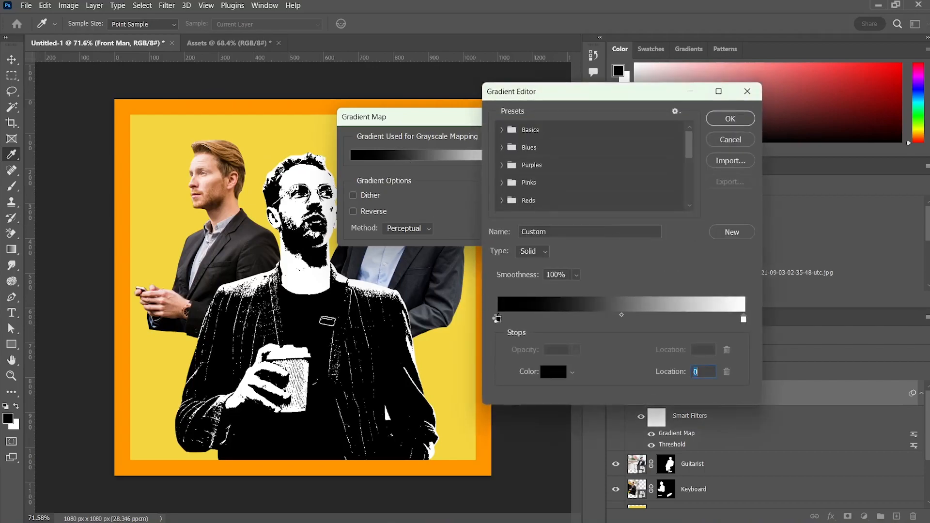
double_click(497, 319)
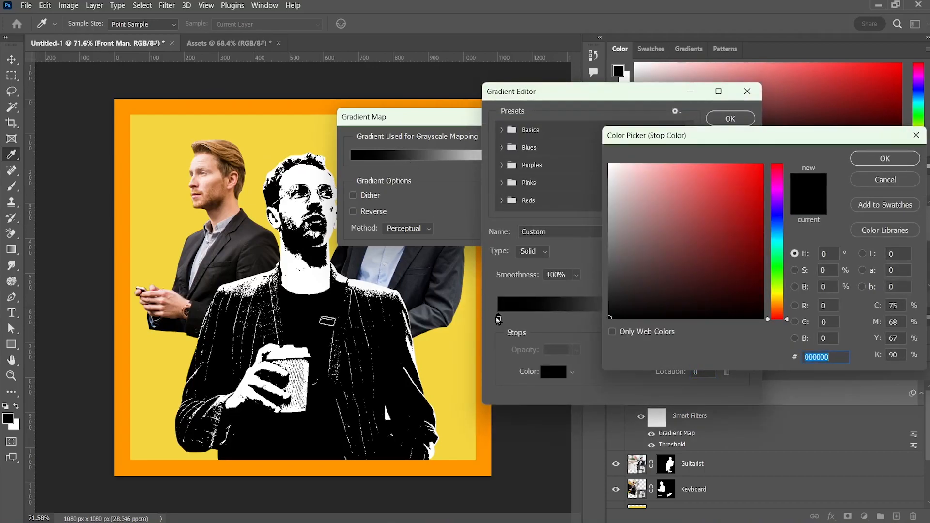
text(04050a)
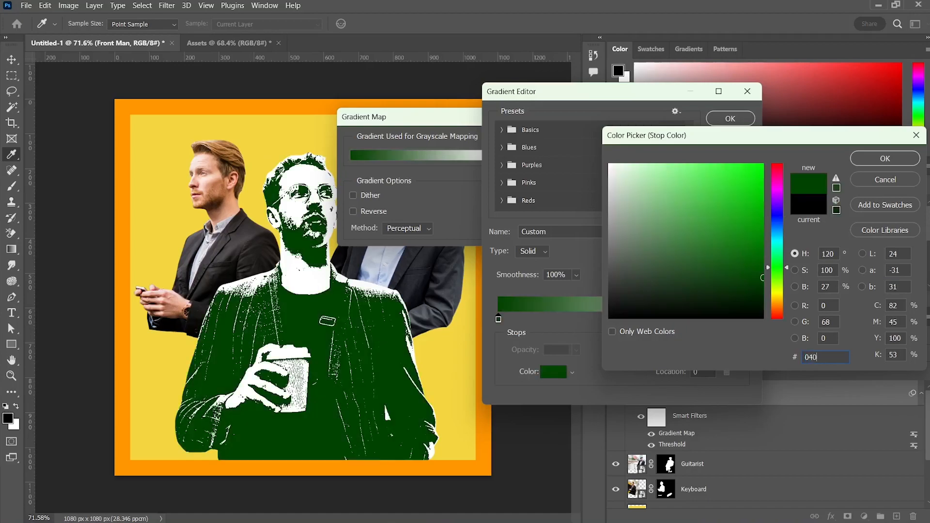
click(885, 159)
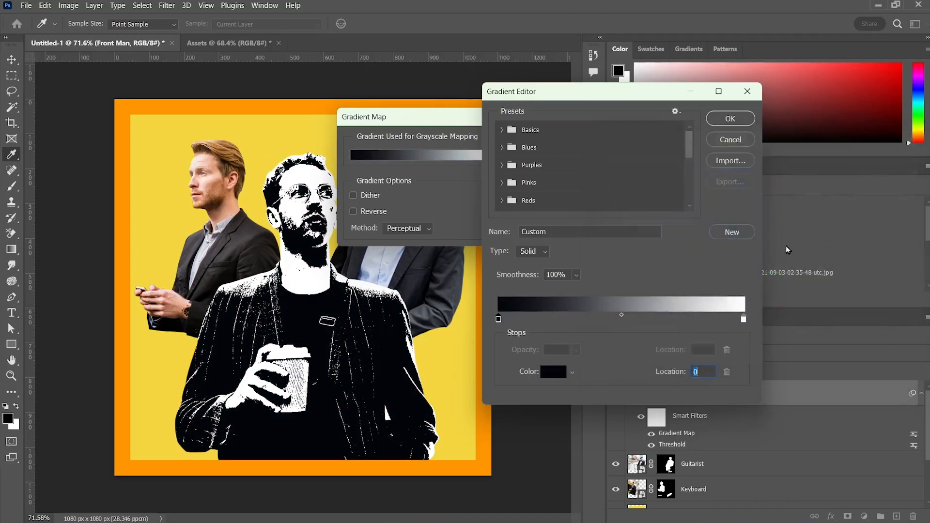
Set the light color stop of the Front Man gradient map to afafaf and apply the adjustment
double_click(745, 320)
text(af)
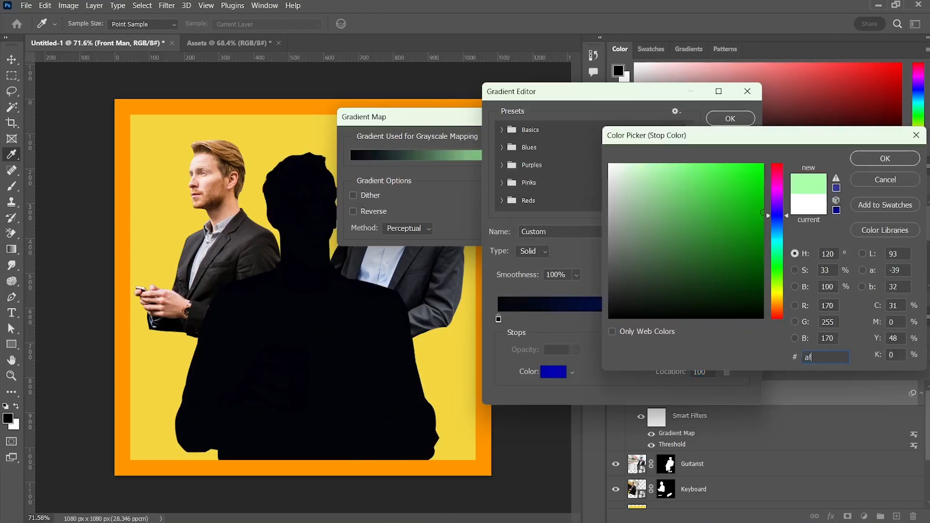
text(afaf)
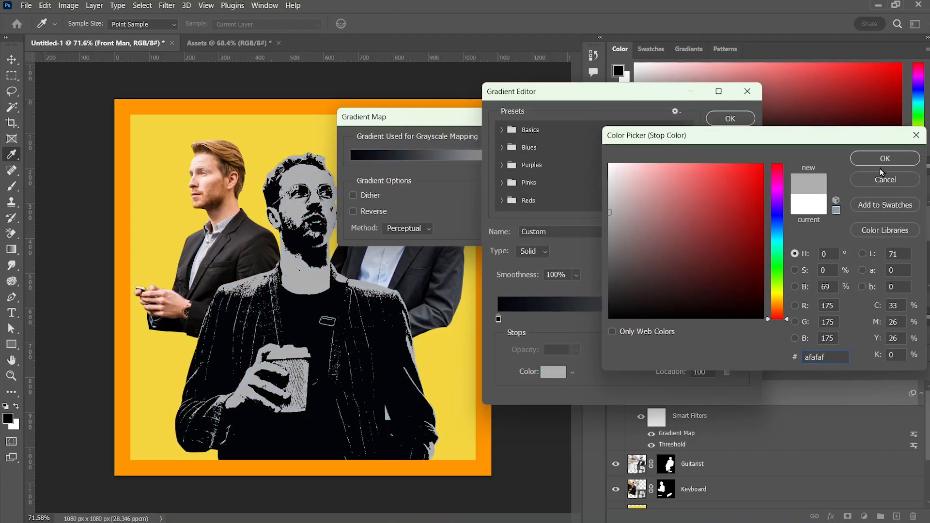
click(879, 166)
click(729, 119)
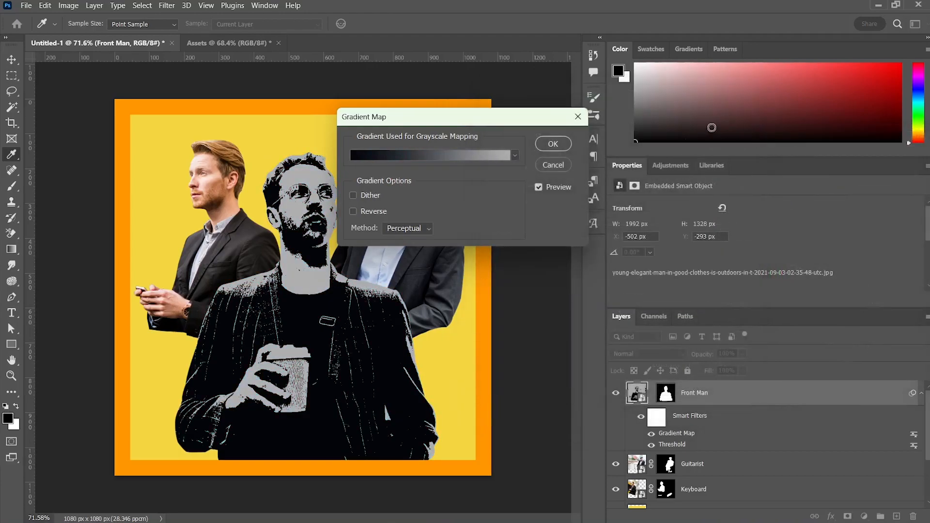
click(553, 144)
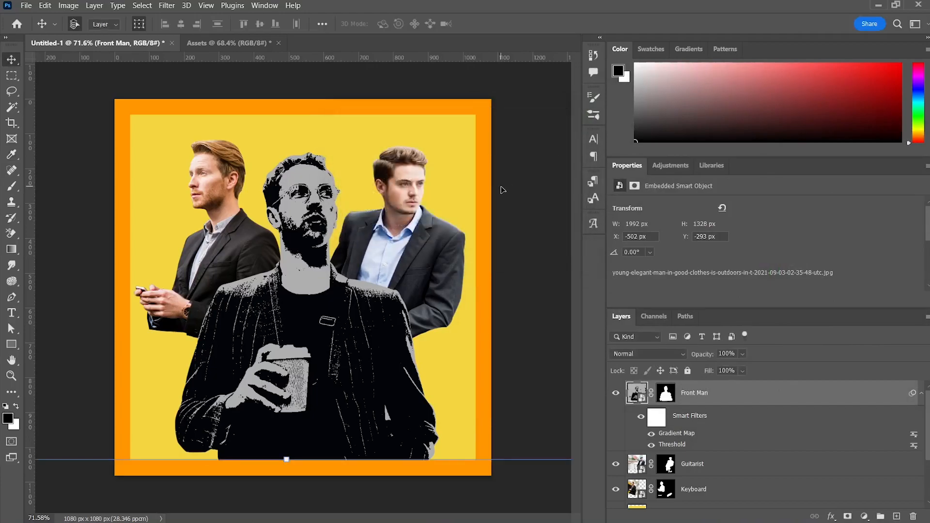
Apply a Threshold adjustment to the Guitarist layer, keeping the default level
click(433, 233)
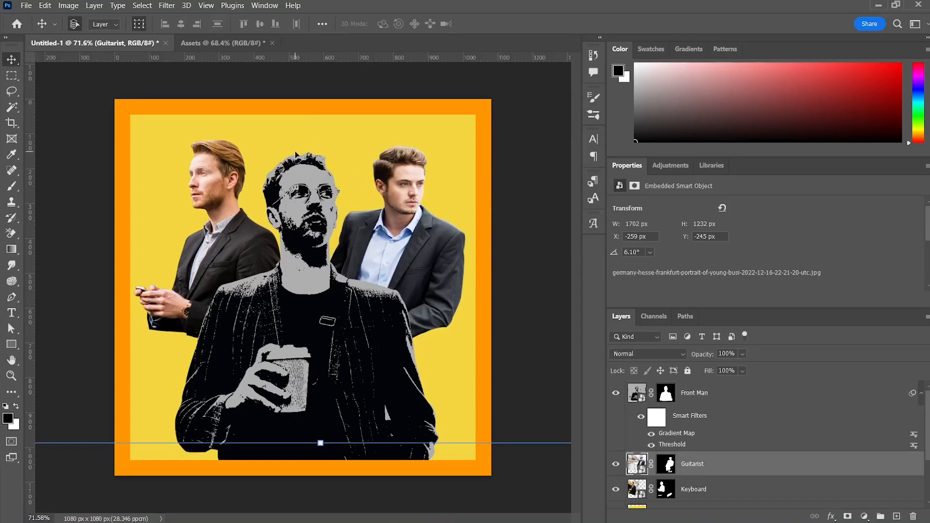
scroll(404, 242, up, 1)
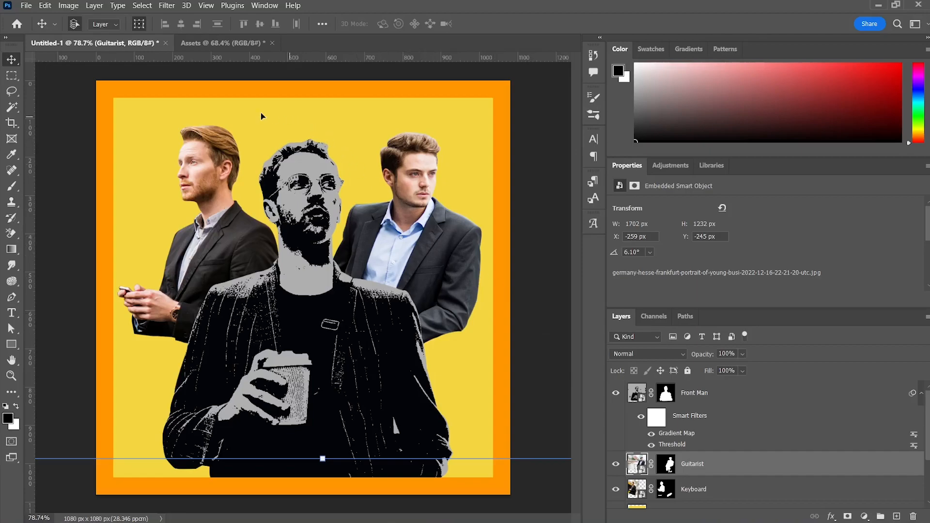
click(68, 6)
mouse_move(92, 34)
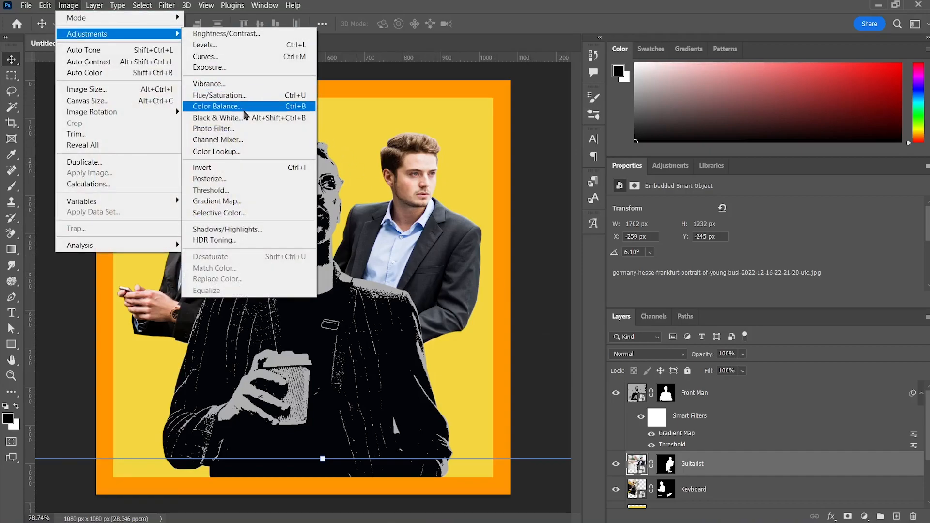
click(242, 189)
key(Return)
Apply a Gradient Map to the Guitarist layer with near-black and gray stops matching the front man
click(73, 5)
click(237, 201)
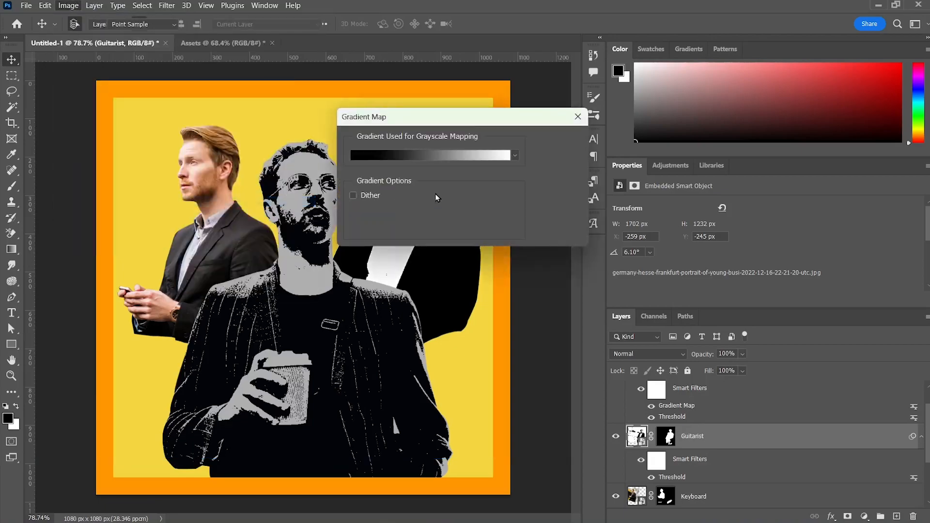
click(375, 180)
double_click(499, 320)
key(Return)
click(745, 321)
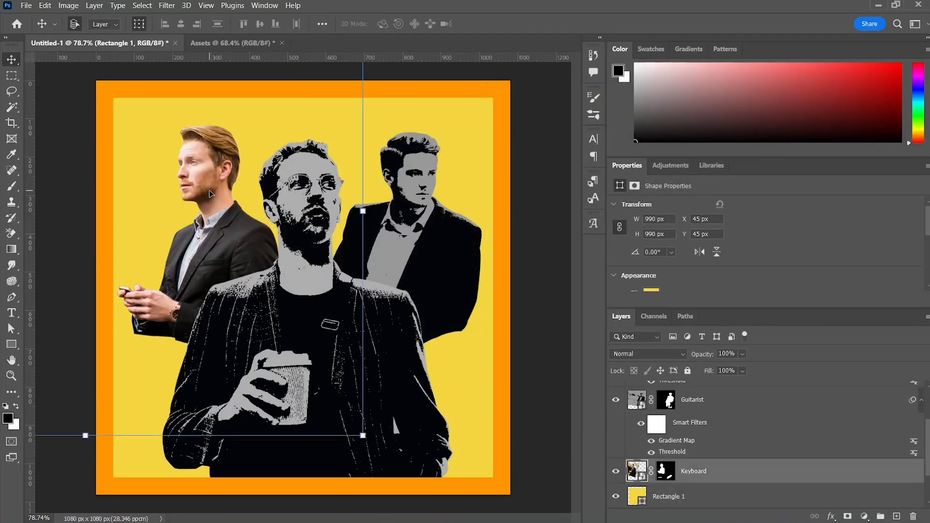
Apply a Threshold adjustment at level 128 to the Keyboard layer, the man with the phone
click(69, 6)
mouse_move(92, 34)
click(238, 190)
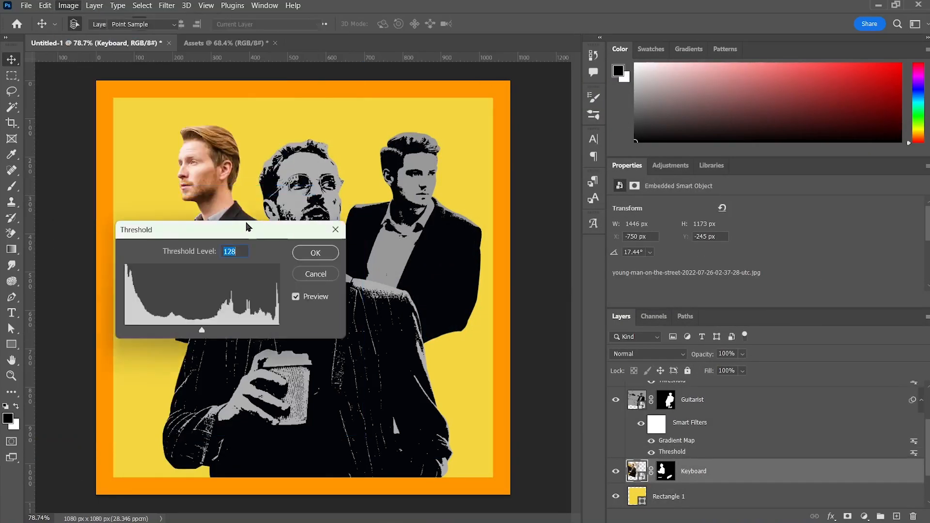
key(Return)
Apply a Gradient Map to the Keyboard layer with near-black and gray stops matching the other two men
click(69, 6)
click(237, 202)
click(323, 179)
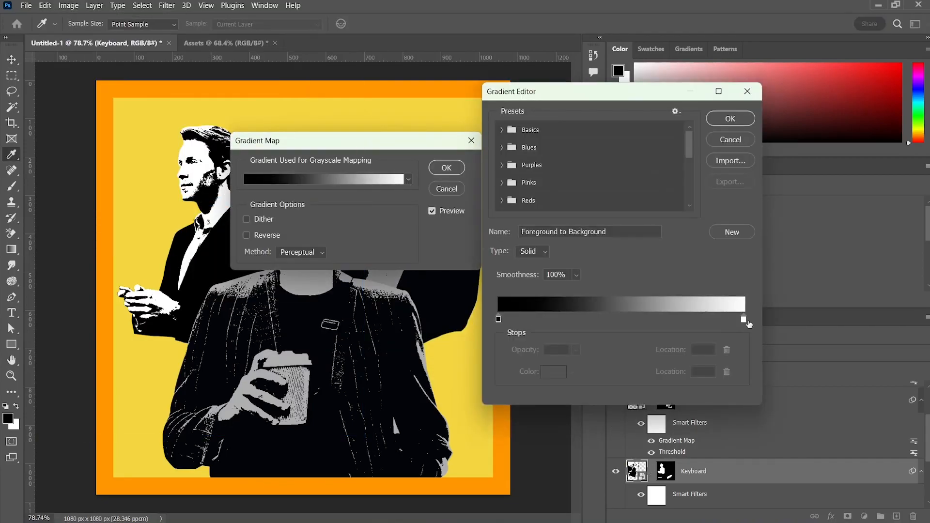
double_click(499, 320)
text(040)
key(Return)
double_click(745, 321)
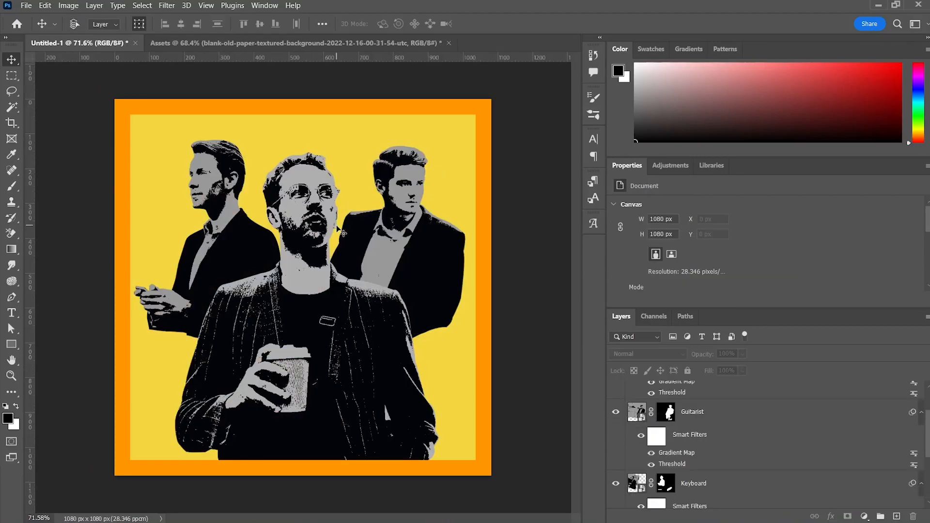
Paste the old paper texture as the top layer, rotate it to about 95.6° and enlarge it to cover the front man
key(ctrl+v)
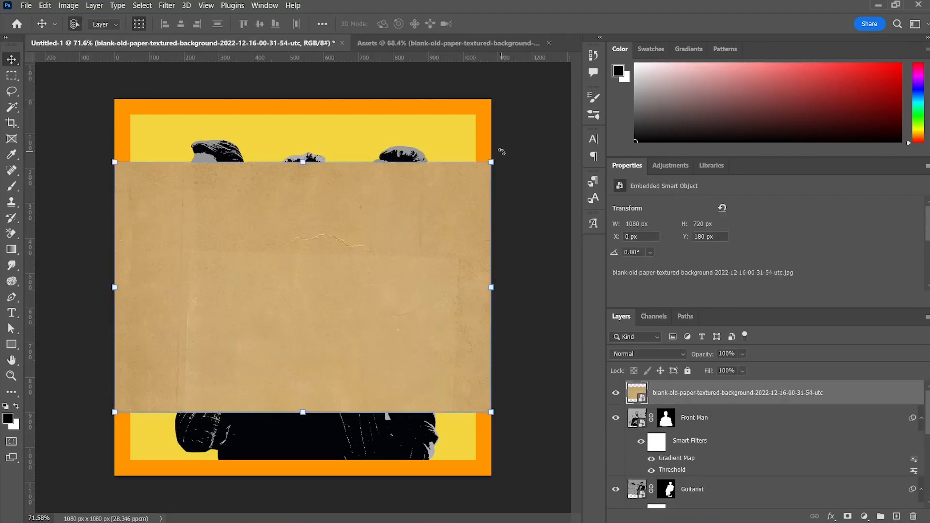
key(ctrl+t)
drag(508, 254, 365, 393)
drag(427, 303, 444, 303)
drag(356, 330, 365, 340)
key(Return)
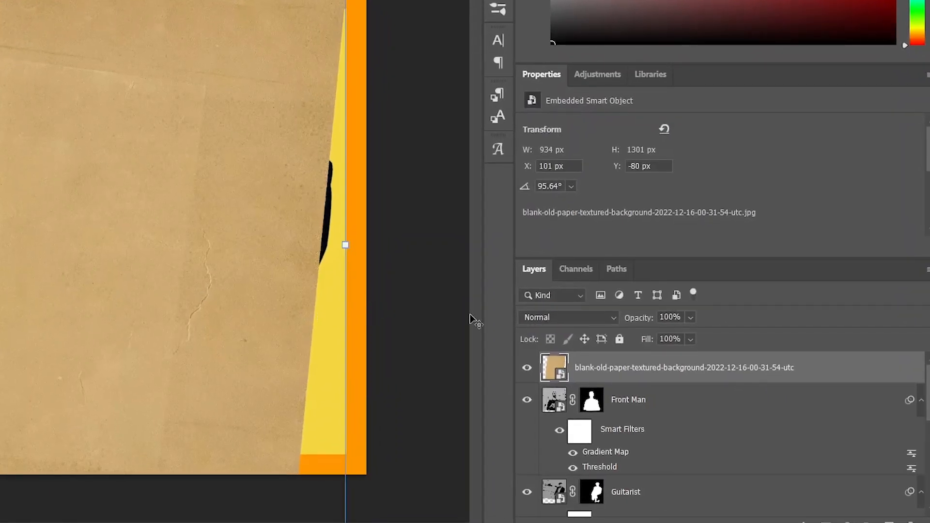
Clip the paper texture to the Front Man layer and set its blend mode to Hard Light
alt+click(673, 382)
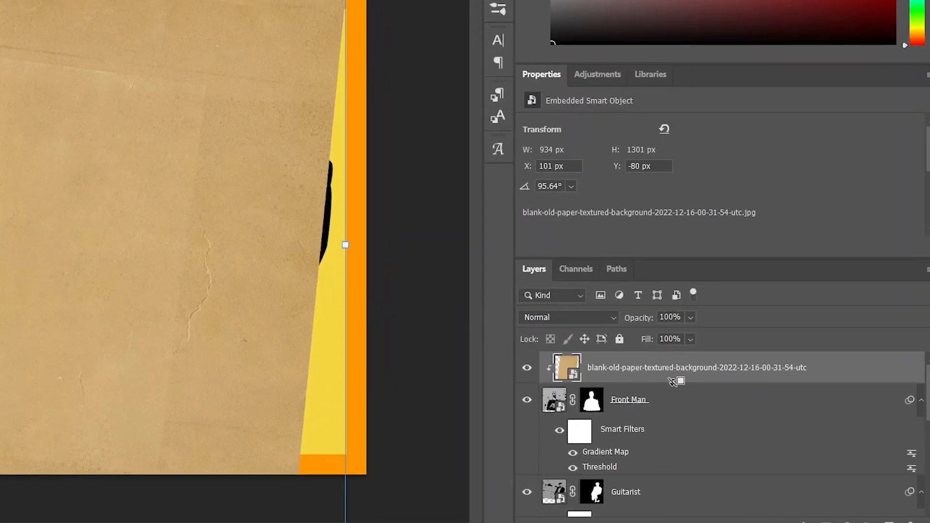
click(560, 319)
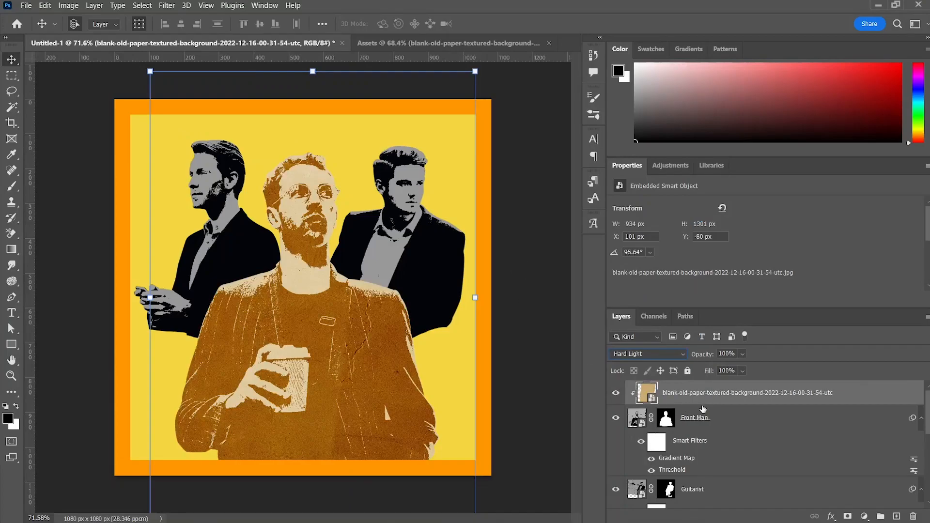
Duplicate the paper texture above the Guitarist layer, rotate it to about 154° over the man in the suit, and clip it to him
drag(703, 410, 730, 478)
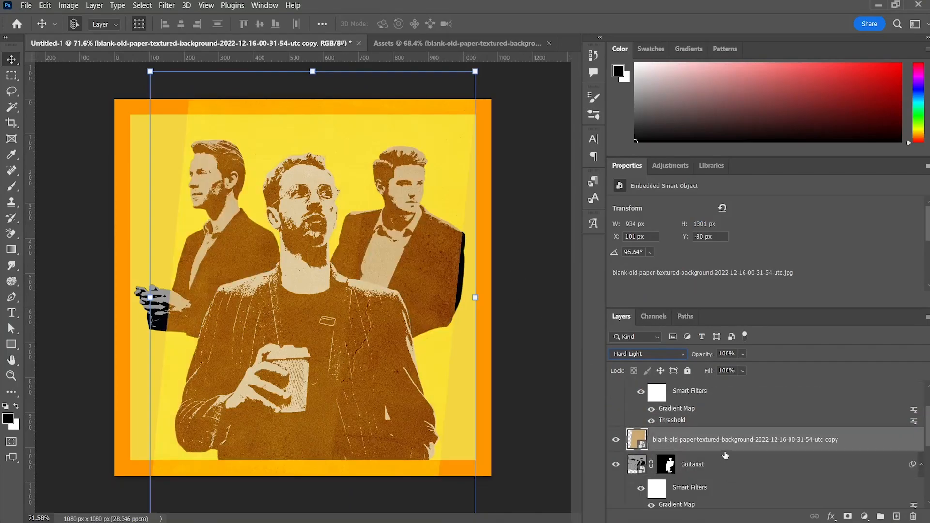
key(ctrl+t)
drag(391, 243, 426, 243)
mouse_move(473, 314)
mouse_down()
mouse_move(452, 308)
mouse_move(488, 287)
mouse_move(475, 328)
mouse_up()
mouse_move(394, 269)
mouse_down()
mouse_move(411, 215)
mouse_move(426, 253)
mouse_move(411, 275)
mouse_up()
key(Return)
alt+click(766, 428)
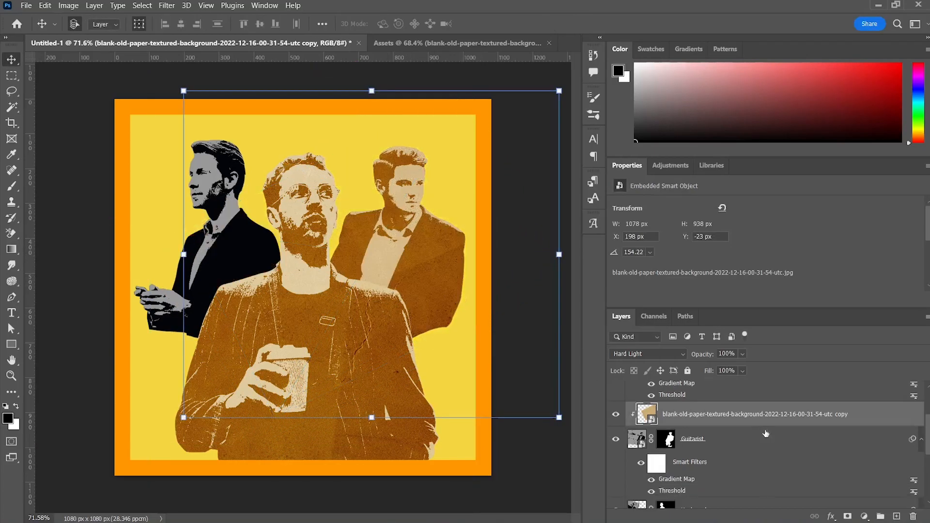
Duplicate the paper texture above the Keyboard layer, clip it to that layer, and rotate it to about -112° to cover the man with the phone
drag(857, 415, 812, 498)
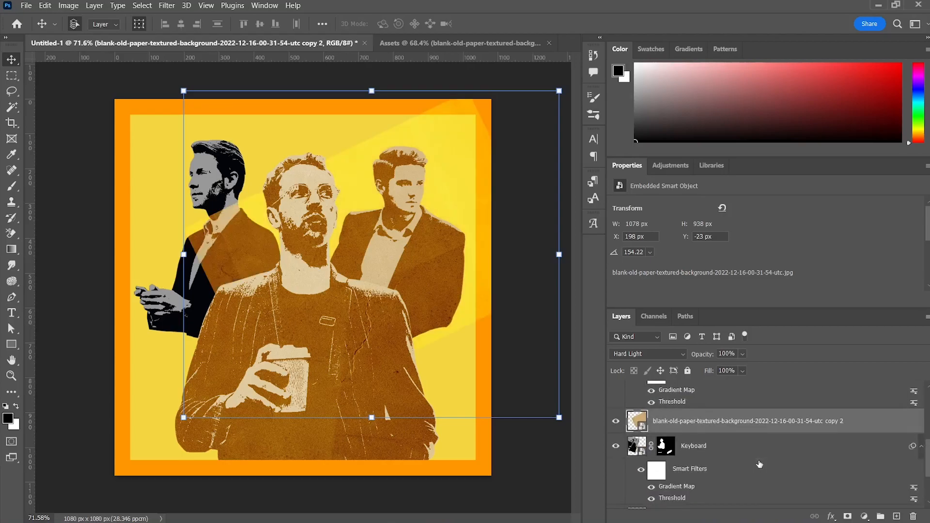
alt+click(744, 434)
key(ctrl+t)
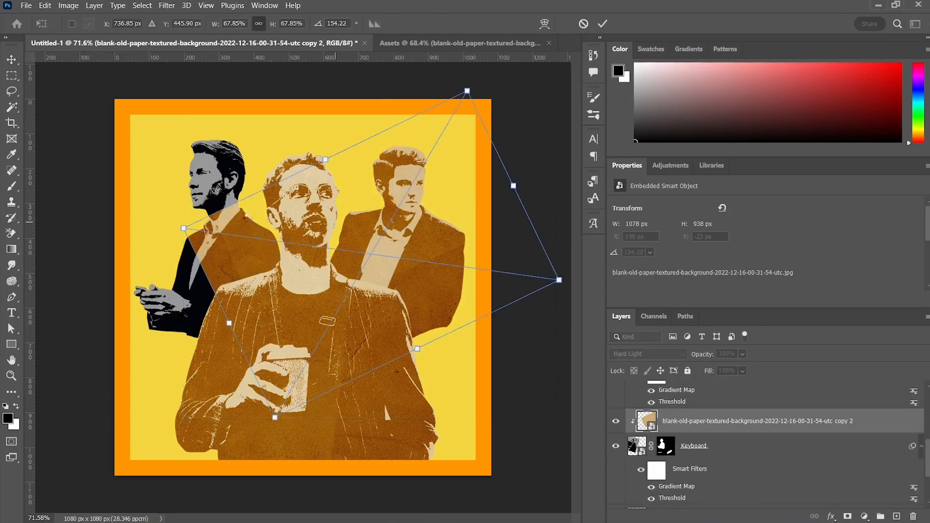
drag(408, 223, 203, 210)
drag(210, 175, 196, 166)
drag(342, 157, 206, 252)
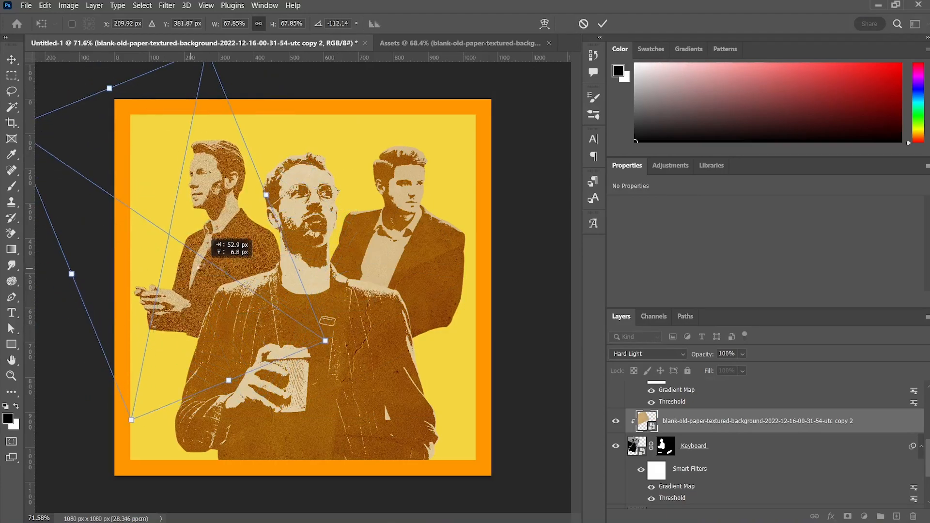
key(Return)
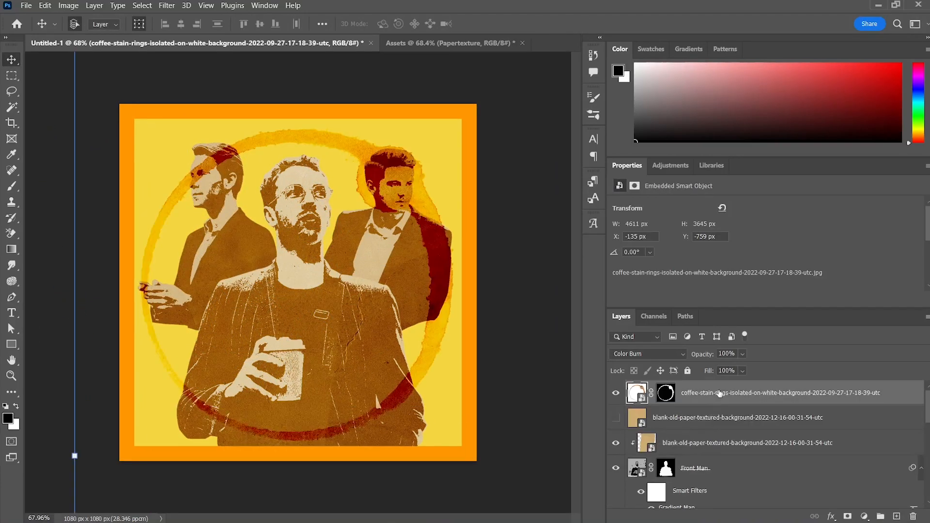
Move the coffee stain layer directly above Rectangle 1 and copy its ring mask onto Rectangle 1
scroll(719, 485, down, 2)
drag(719, 511, 722, 429)
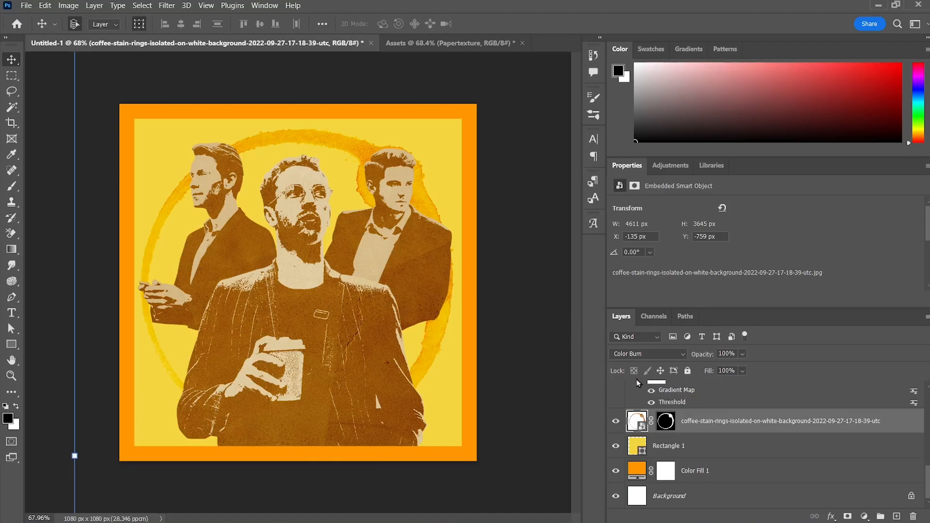
drag(667, 424, 669, 443)
click(667, 446)
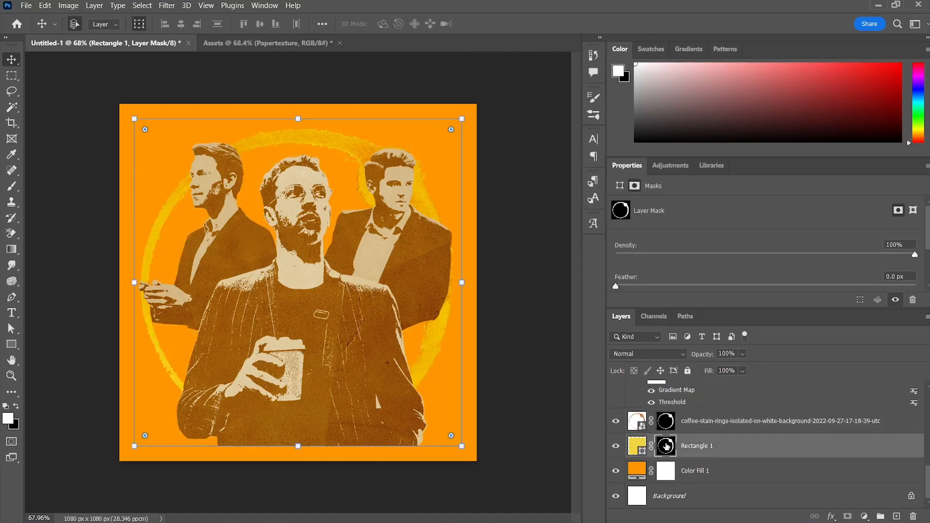
Paint white on Rectangle 1's mask to reveal the yellow fill inside the coffee ring around the three men
key(b)
mouse_move(324, 217)
mouse_down()
mouse_move(353, 242)
mouse_move(362, 188)
mouse_move(329, 165)
mouse_up()
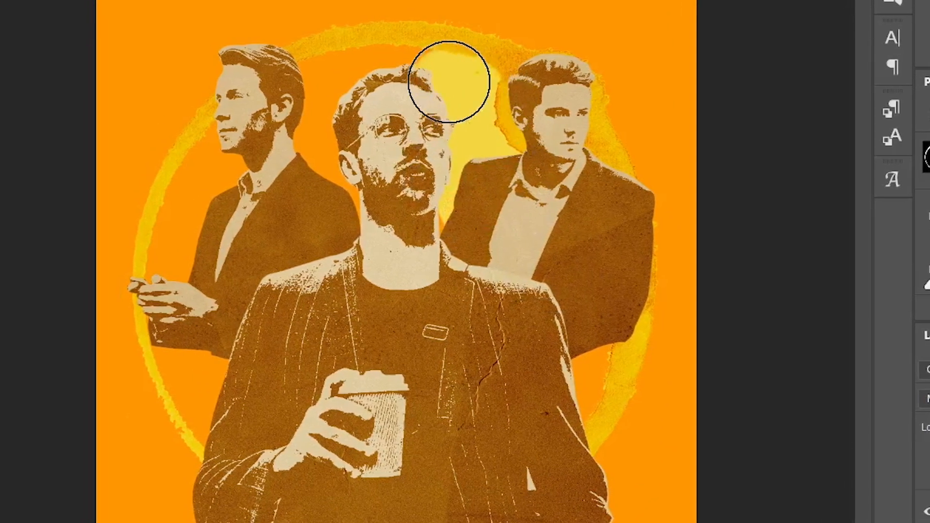
mouse_move(448, 82)
mouse_down()
mouse_move(374, 76)
mouse_move(308, 93)
mouse_move(227, 177)
mouse_move(203, 257)
mouse_move(211, 231)
mouse_move(218, 361)
mouse_move(256, 418)
mouse_up()
mouse_move(596, 426)
mouse_down()
mouse_move(633, 361)
mouse_move(638, 306)
mouse_move(556, 342)
mouse_up()
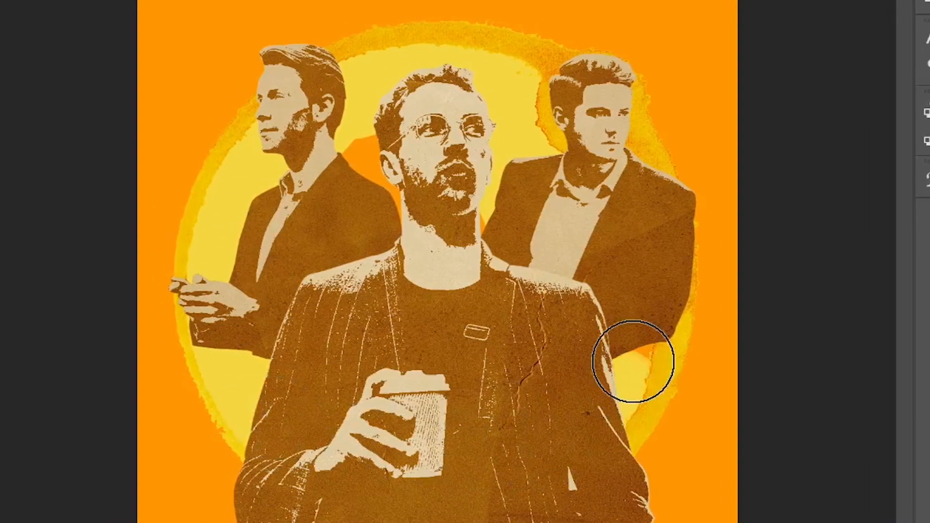
drag(364, 120, 321, 220)
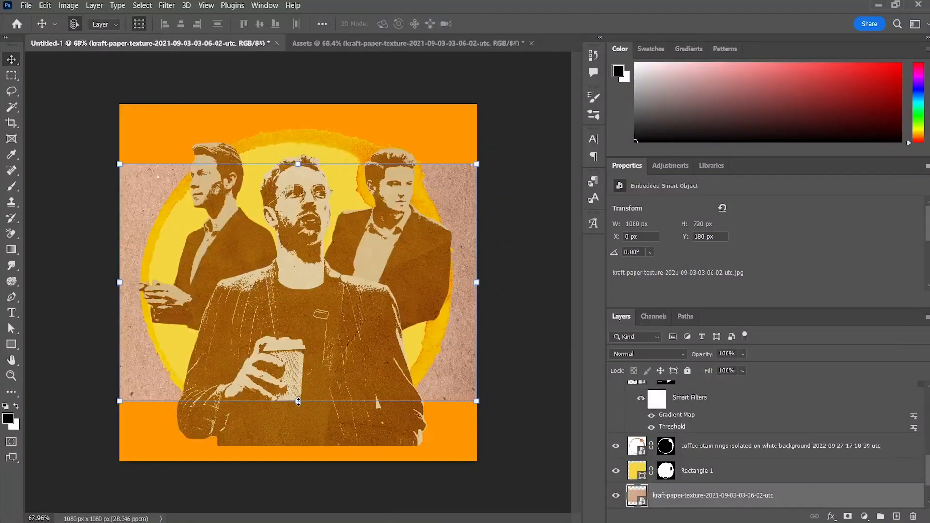
Enlarge the kraft paper texture to cover the full height of the canvas and open its blend mode choices
drag(298, 401, 303, 462)
key(Return)
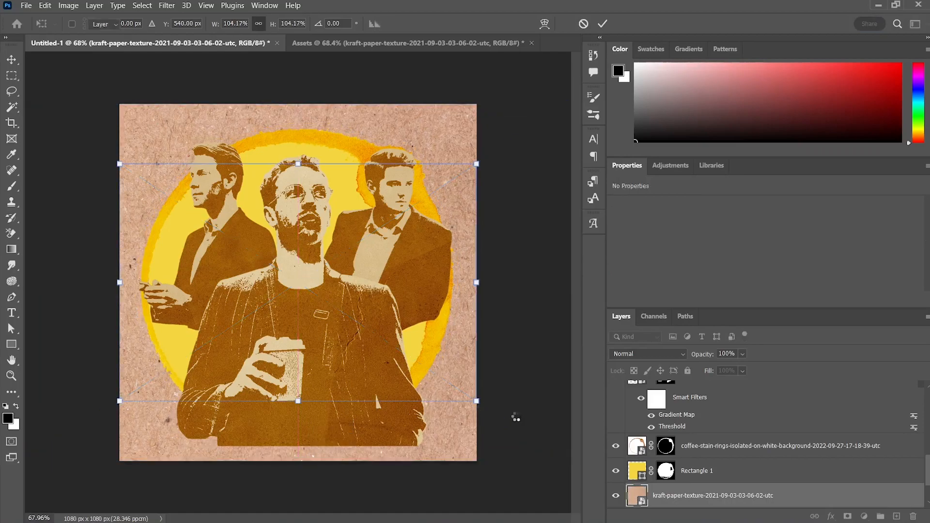
click(647, 355)
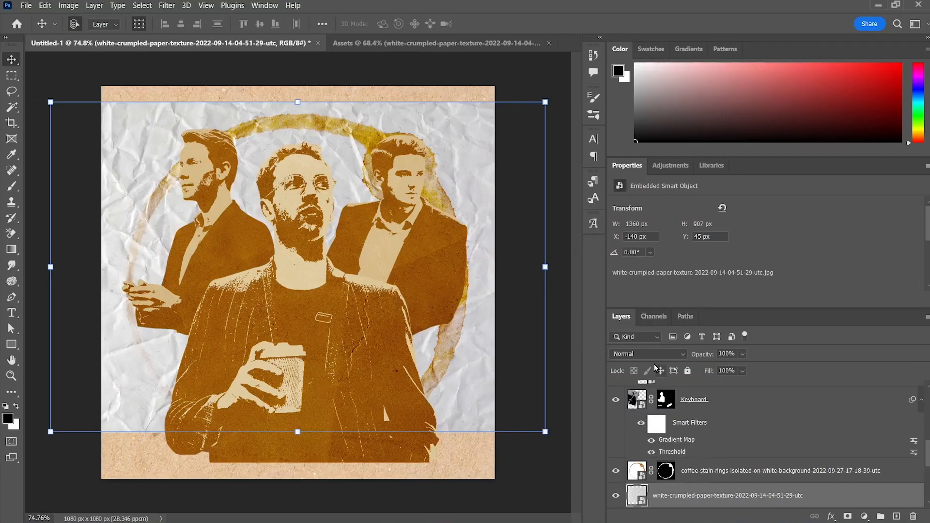
Set the crumpled paper texture's blend mode to Color Burn and enlarge it to cover the whole canvas
click(650, 355)
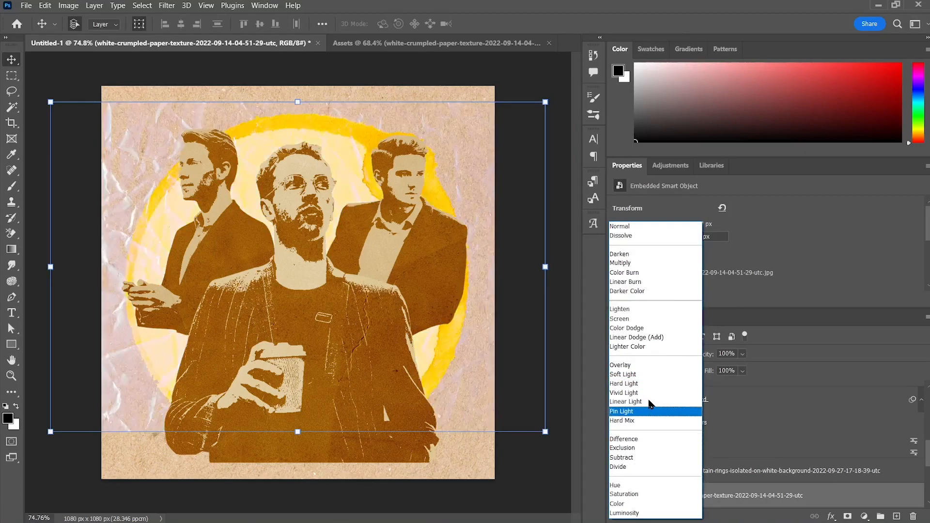
click(652, 273)
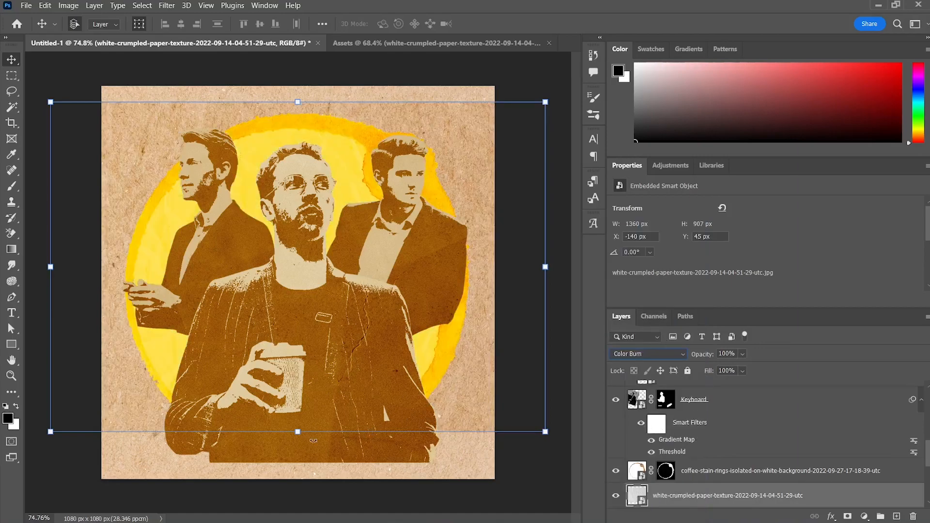
drag(298, 431, 298, 479)
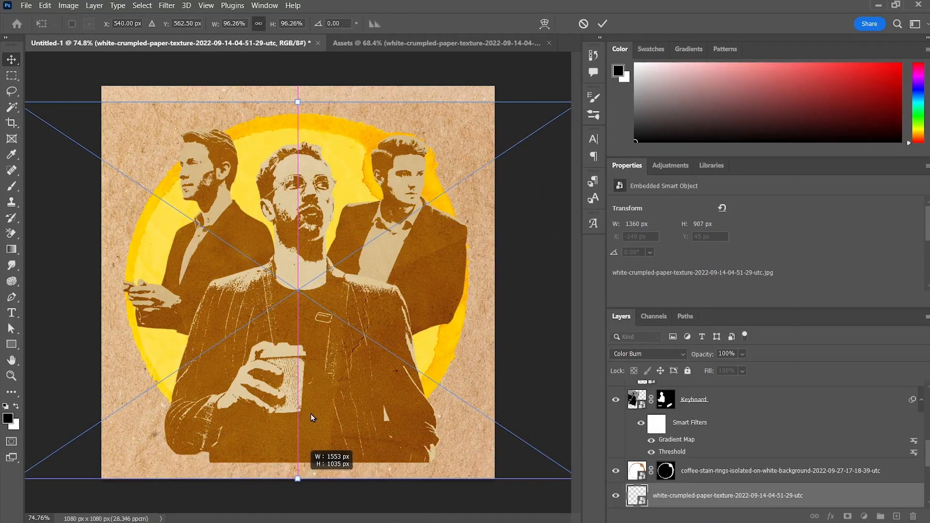
drag(295, 90, 295, 79)
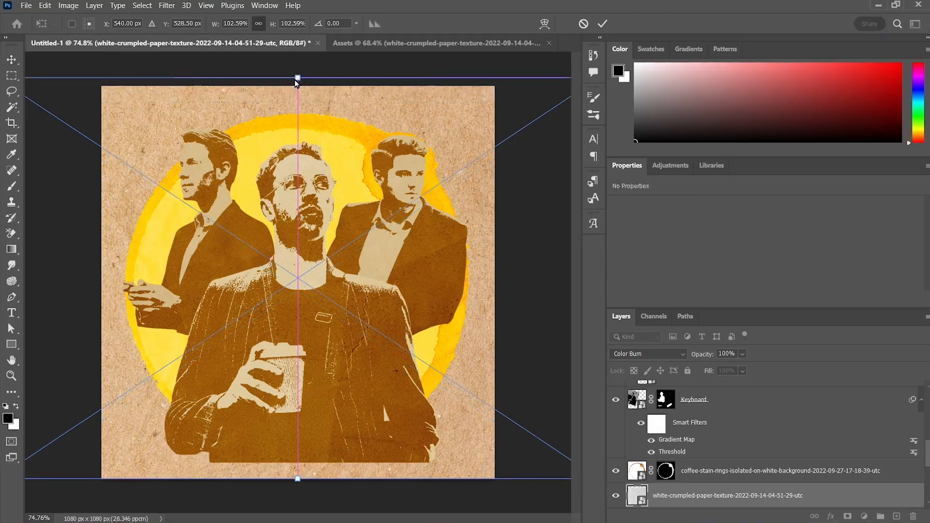
click(648, 354)
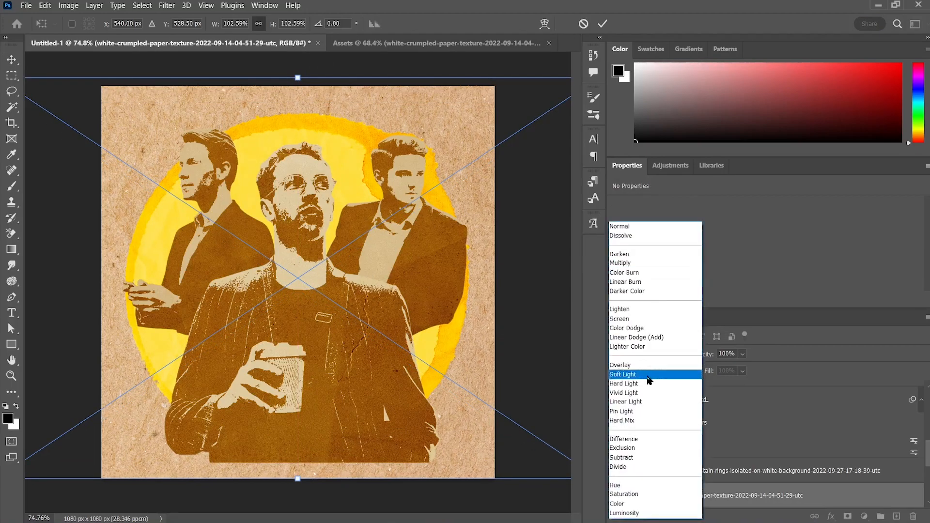
click(774, 449)
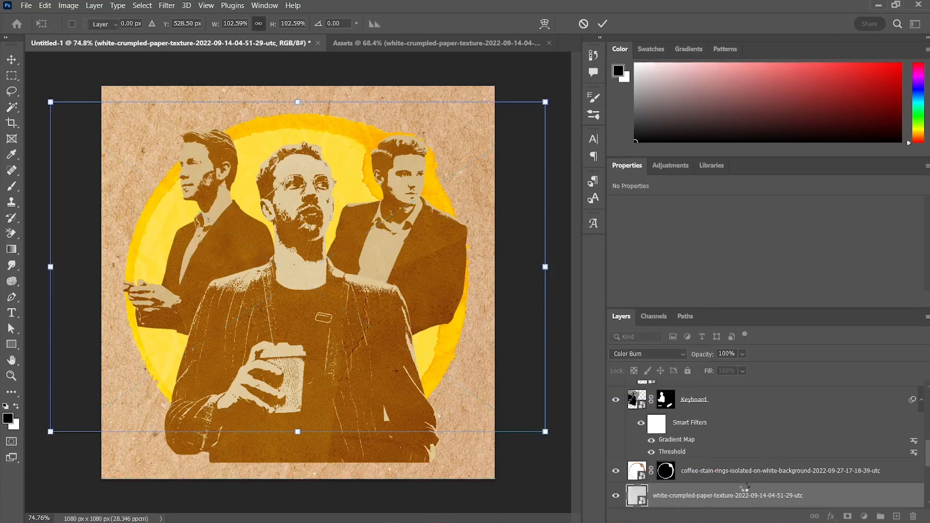
Raise the opacity of the topmost Multiply paper texture layer to about 64%
click(704, 430)
scroll(703, 427, down, 2)
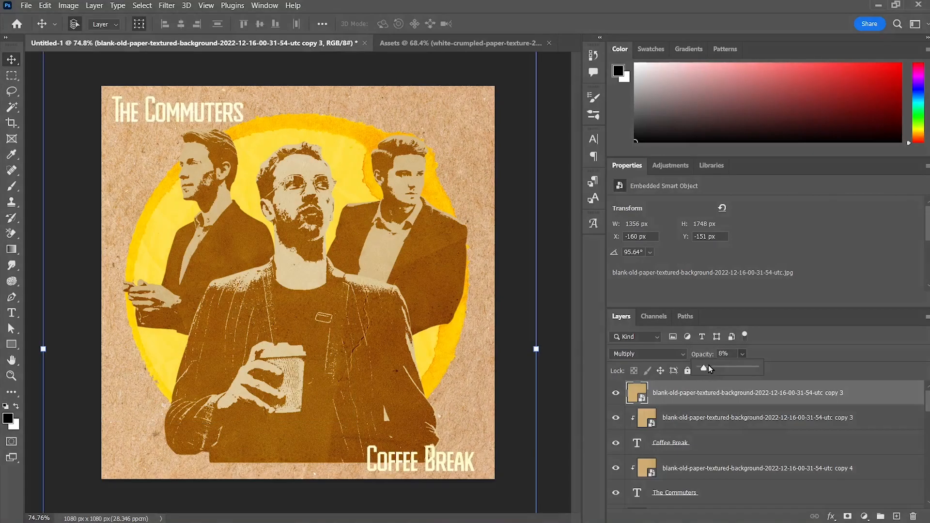
drag(709, 365, 737, 369)
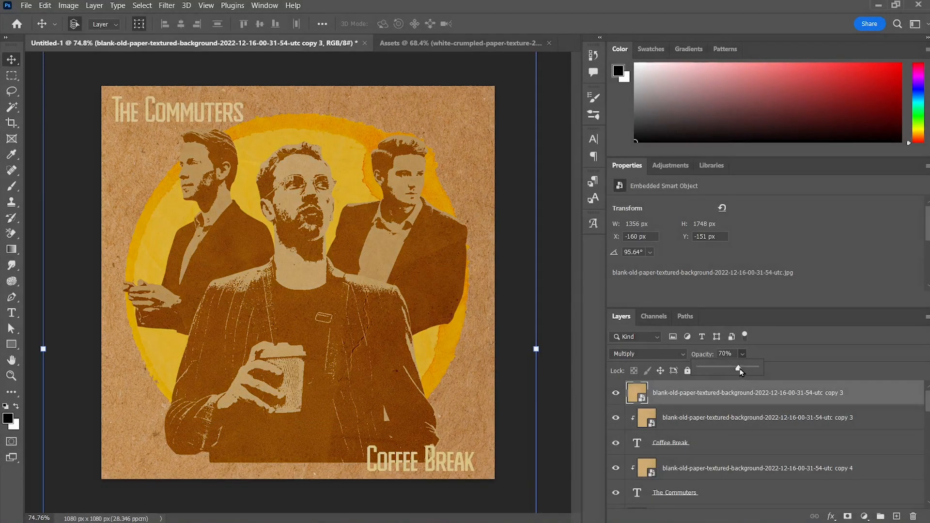
key(ctrl+t)
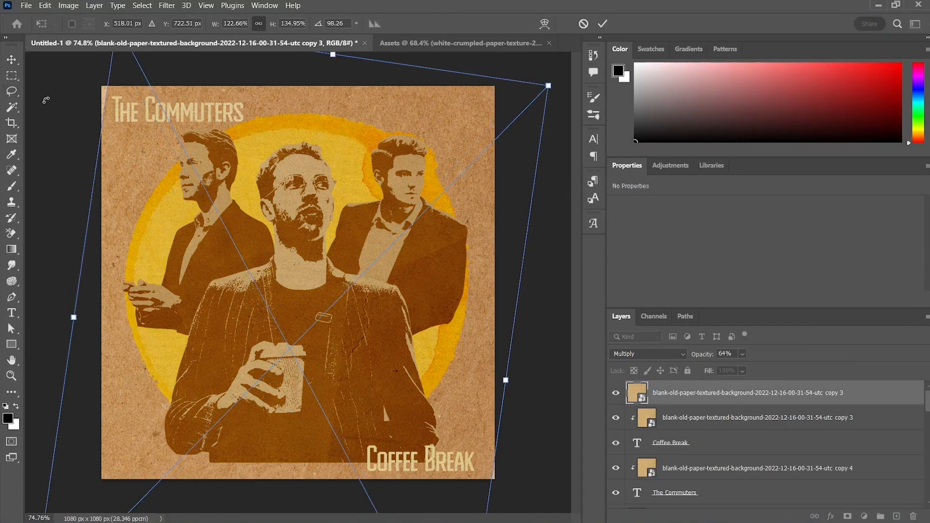
key(Return)
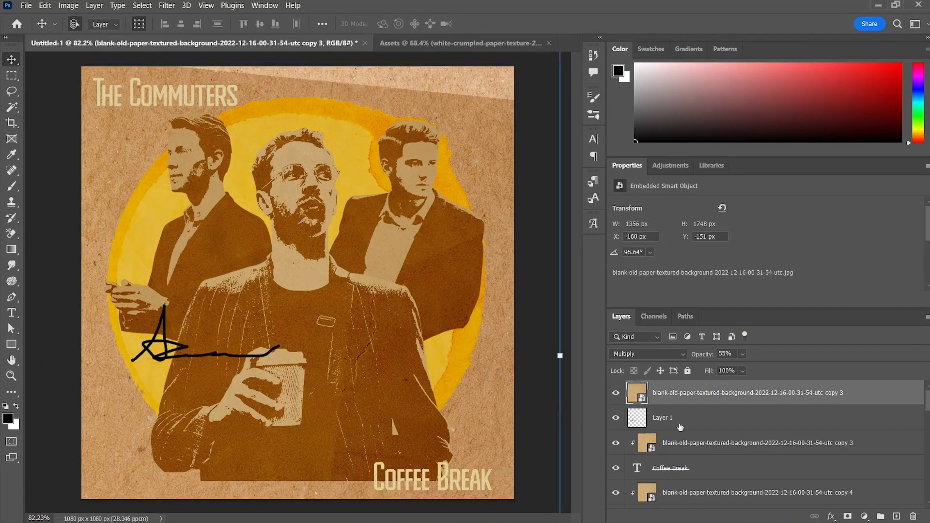
key(ctrl+z)
Enlarge the signature on Layer 1 slightly and move it to the poster's lower-left corner
click(662, 415)
key(ctrl+t)
drag(280, 361, 298, 369)
mouse_move(164, 362)
mouse_down()
mouse_move(172, 438)
mouse_move(153, 489)
mouse_move(154, 475)
mouse_up()
drag(297, 451, 297, 459)
drag(156, 455, 163, 463)
key(Return)
click(534, 157)
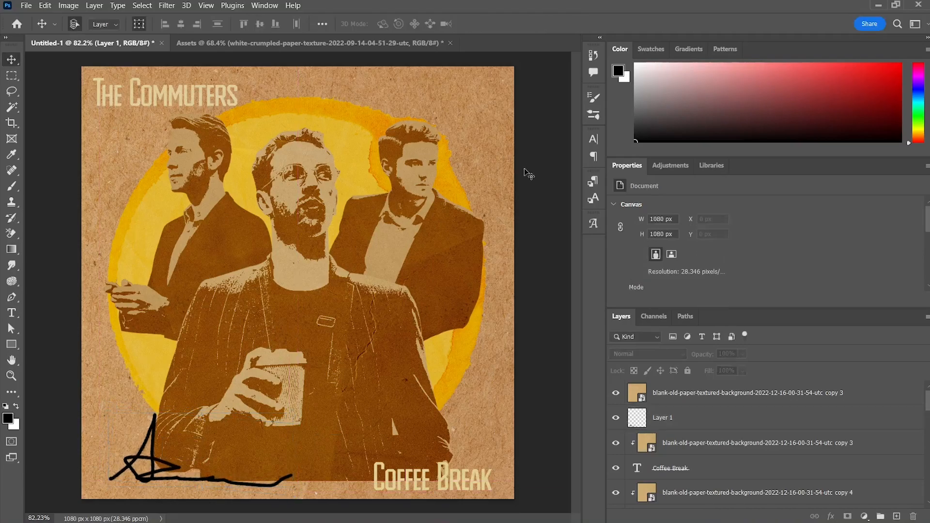
Duplicate the old paper texture above the signature layer, clip it to the signature, and set its blend mode to Screen
drag(705, 445, 702, 407)
alt+click(703, 430)
click(652, 354)
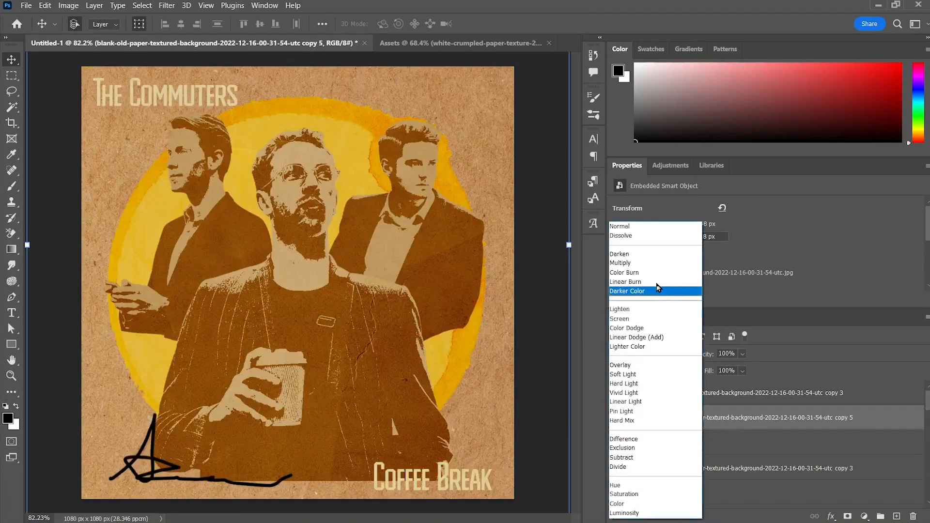
click(655, 403)
click(672, 356)
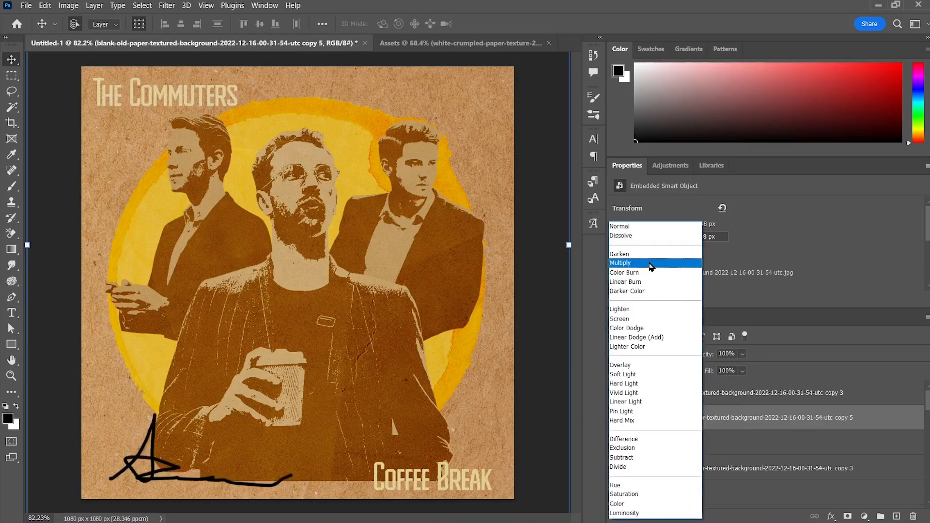
click(655, 319)
Add a white (ffffff) Solid Color fill layer directly above the signature to recolor it
click(691, 443)
click(865, 516)
click(743, 421)
drag(705, 199, 764, 164)
click(777, 178)
drag(735, 202, 608, 164)
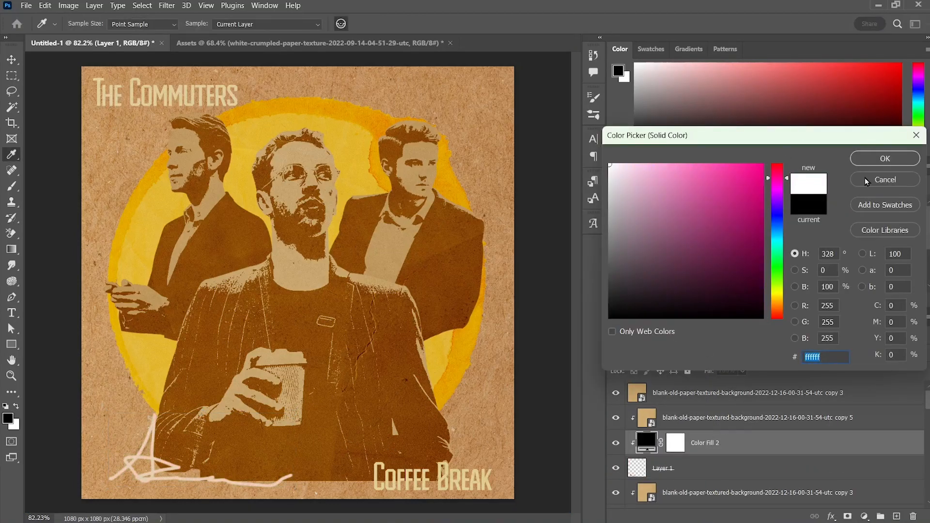
click(885, 159)
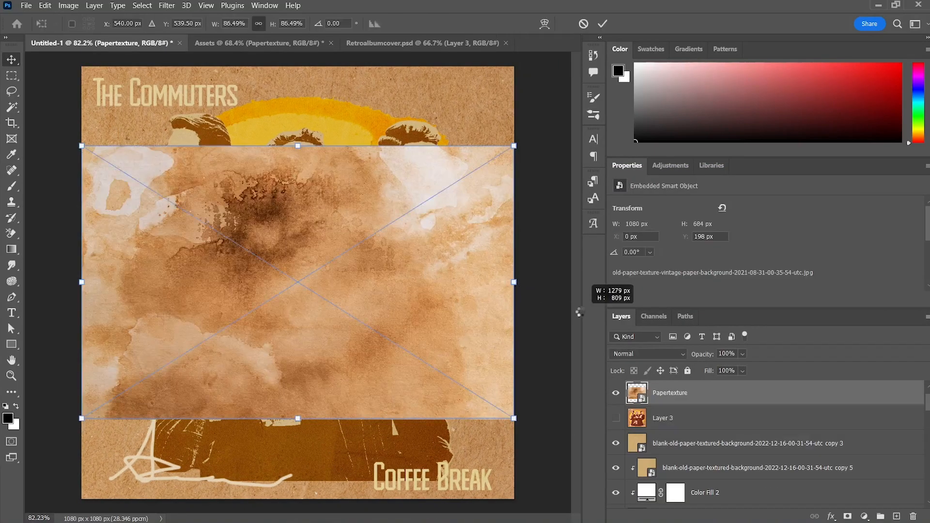
Enlarge the Papertexture layer to about 1706 × 1079 px to cover the canvas and place it above the kraft paper layer
drag(297, 145, 298, 68)
mouse_move(251, 201)
mouse_down()
mouse_move(258, 207)
mouse_move(267, 199)
mouse_up()
key(Return)
drag(670, 393, 692, 396)
Set the Papertexture layer's blend mode to Hard Light and adjust its opacity to blend it into the background
drag(726, 370, 740, 373)
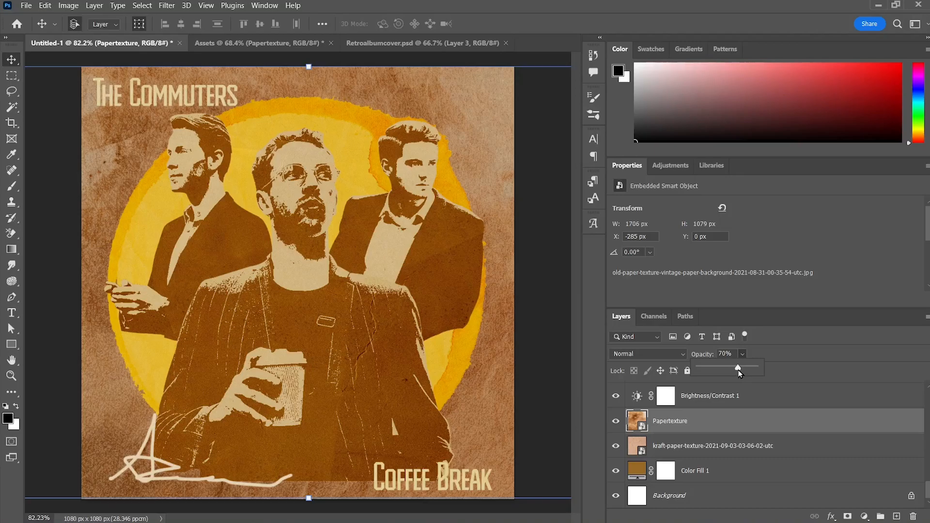
click(743, 471)
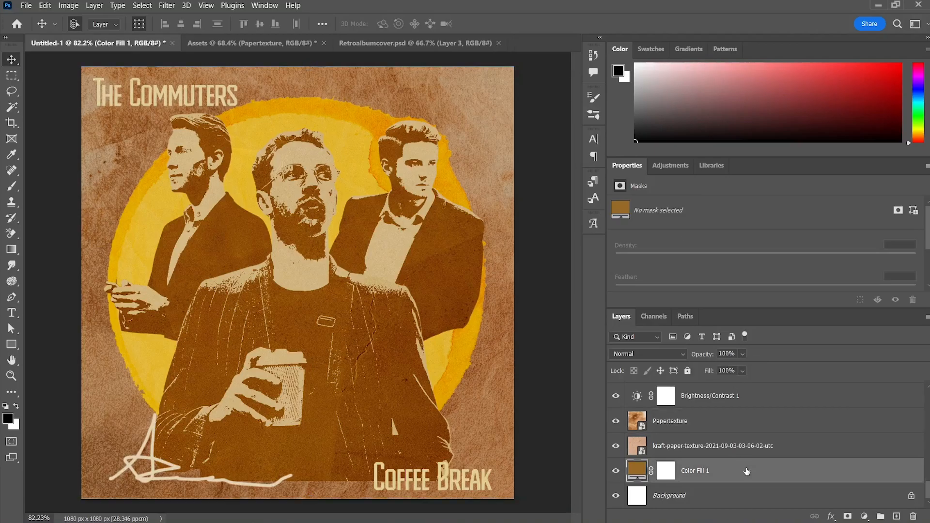
click(708, 421)
click(648, 353)
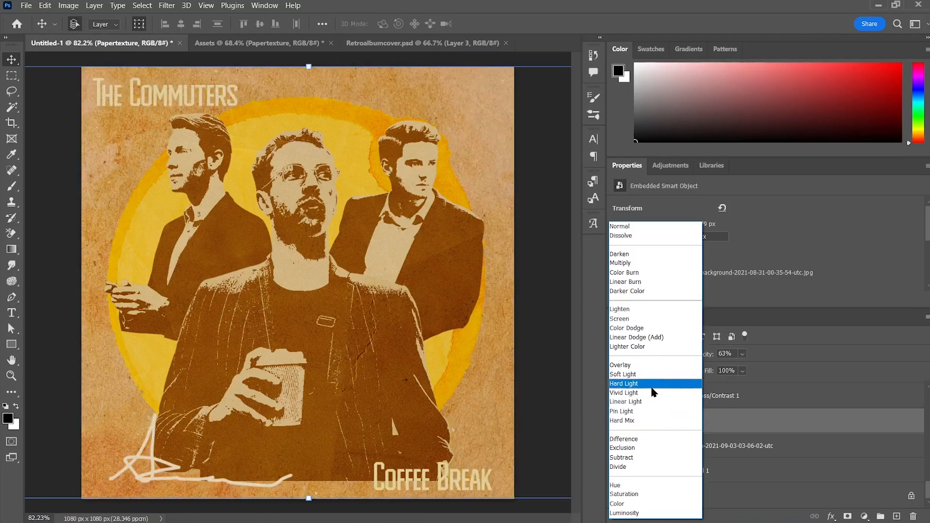
click(652, 386)
drag(744, 357, 800, 375)
click(784, 469)
scroll(759, 446, up, 5)
scroll(759, 447, up, 3)
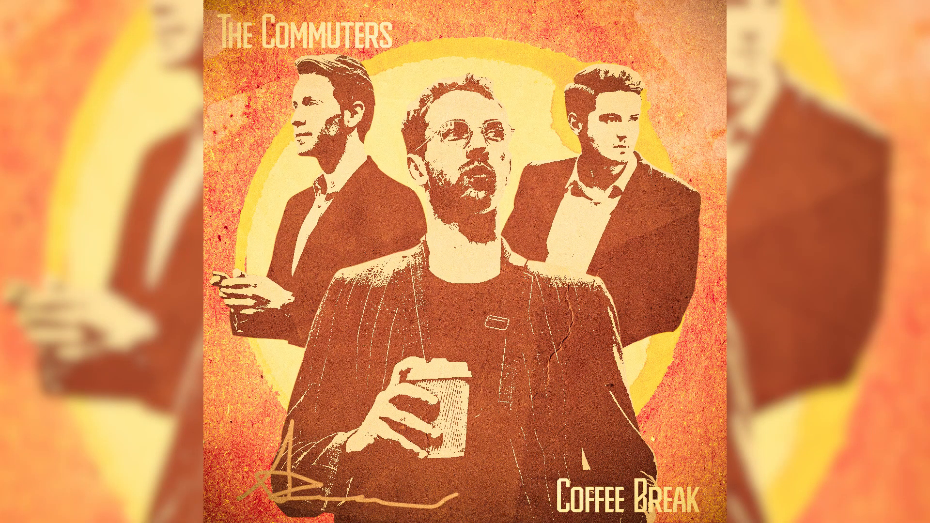